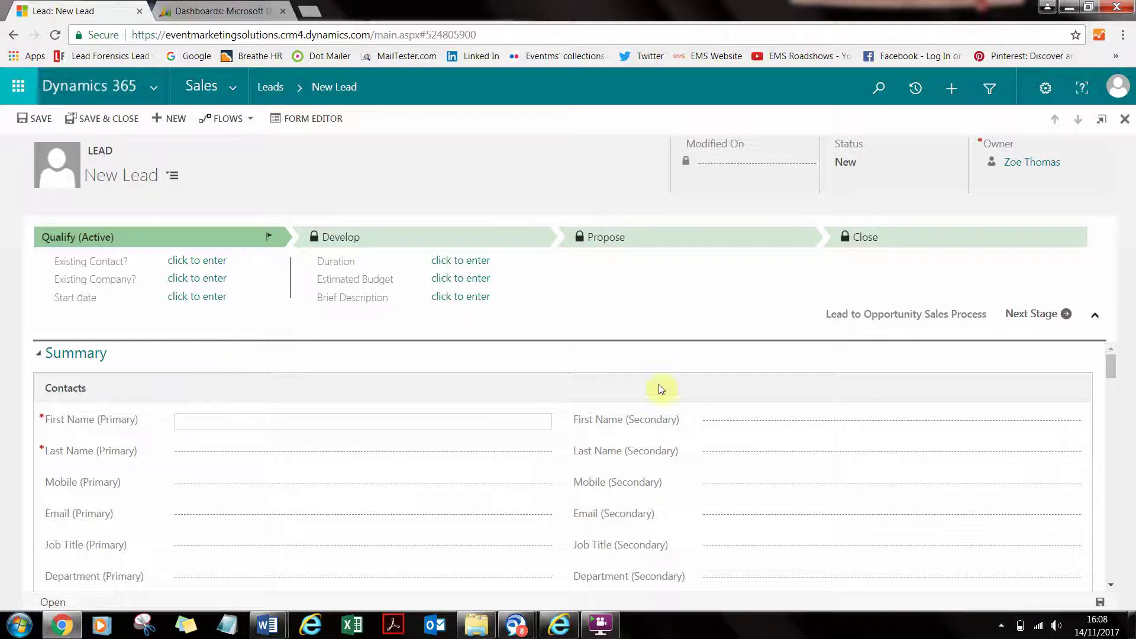
# Review the new lead form's contact and company/lead info fields, from the primary contact's name through Next Steps
pyautogui.click(1111, 585)
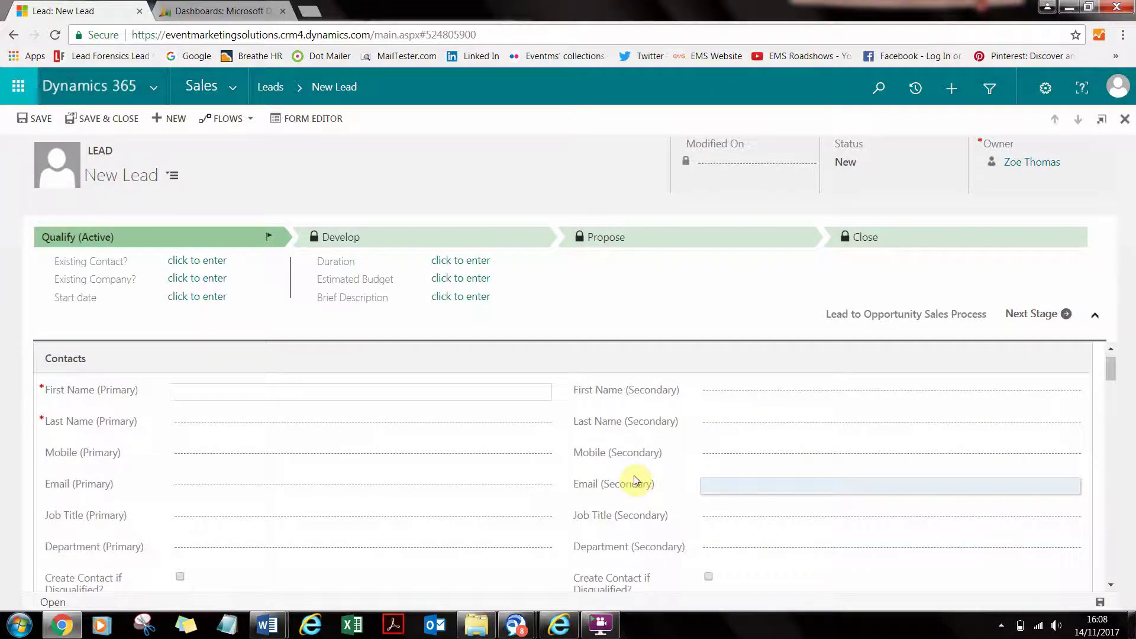
pyautogui.click(44, 389)
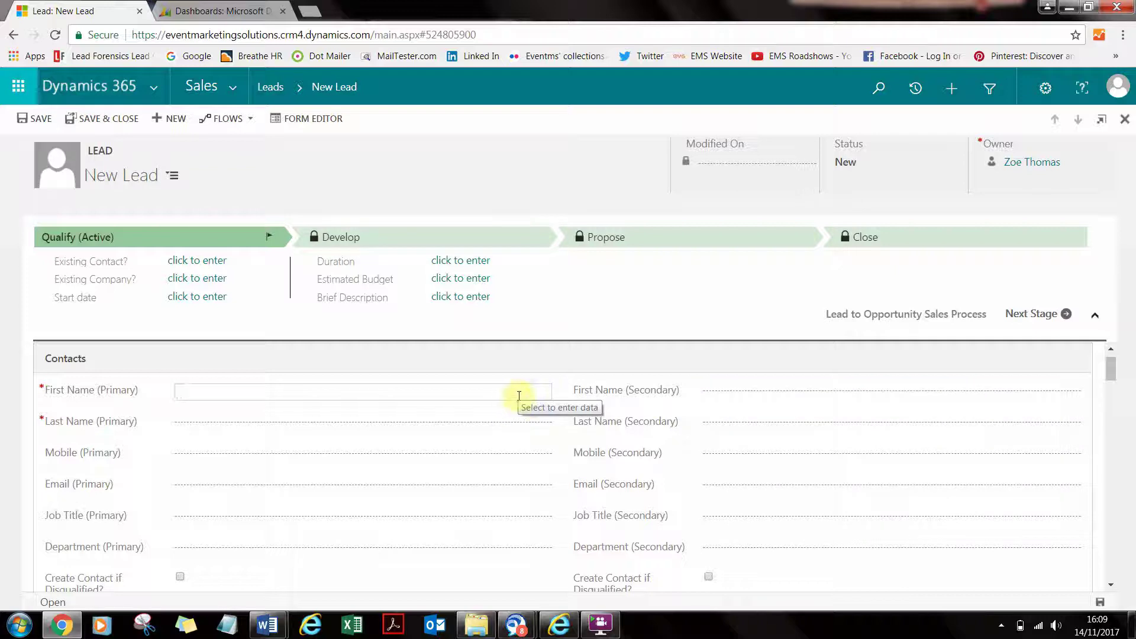
pyautogui.click(1113, 588)
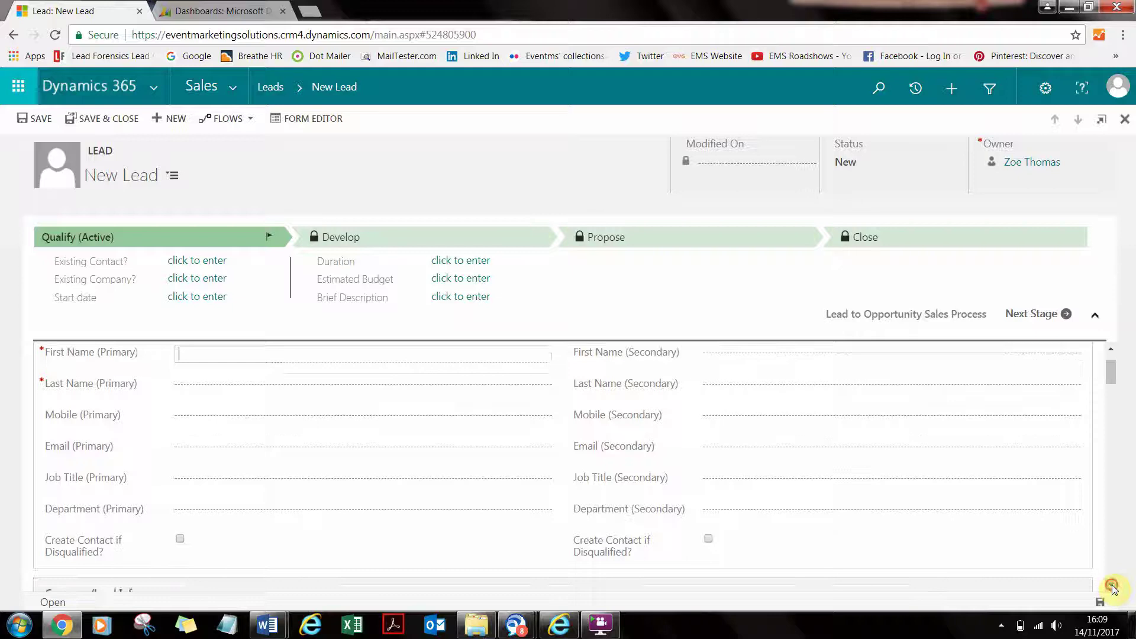
pyautogui.click(1113, 588)
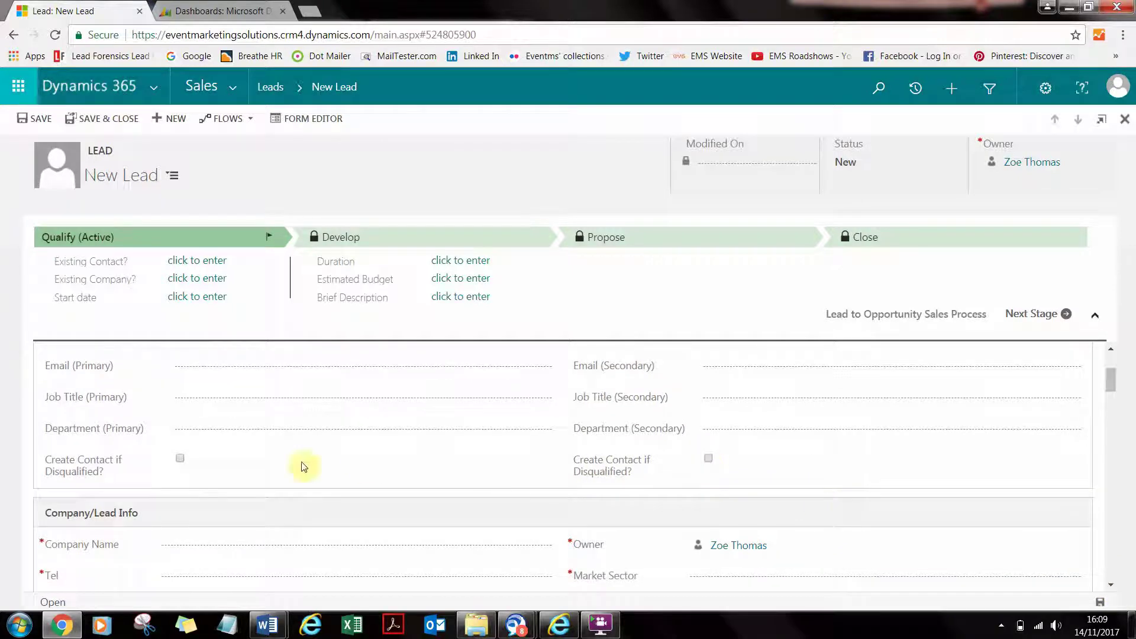
pyautogui.click(1113, 588)
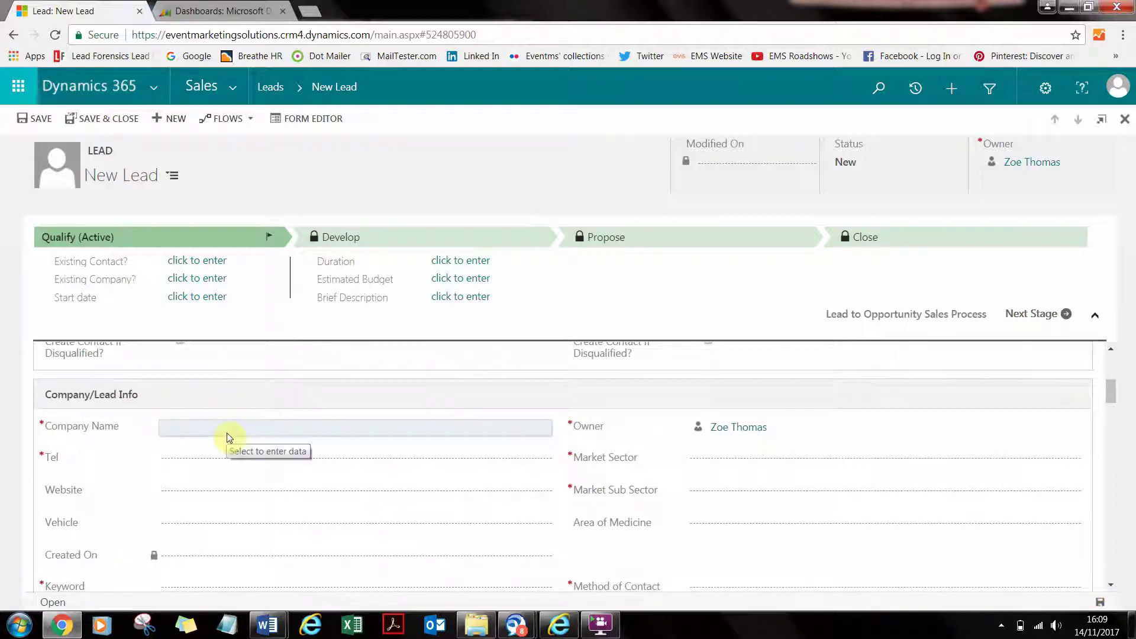
pyautogui.click(1113, 588)
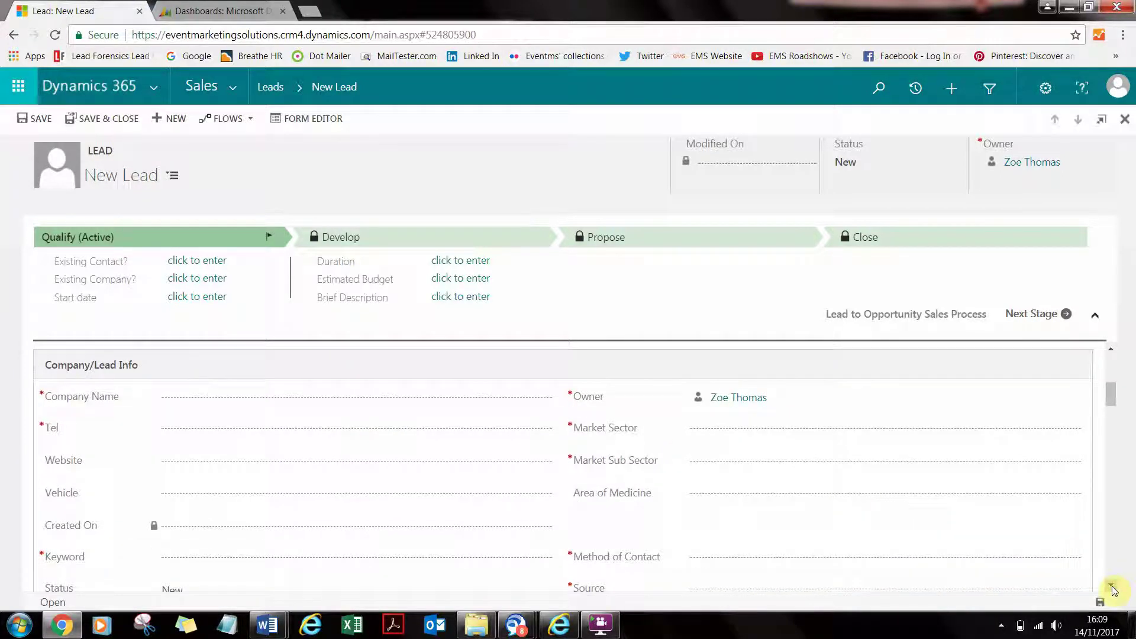
pyautogui.click(1113, 588)
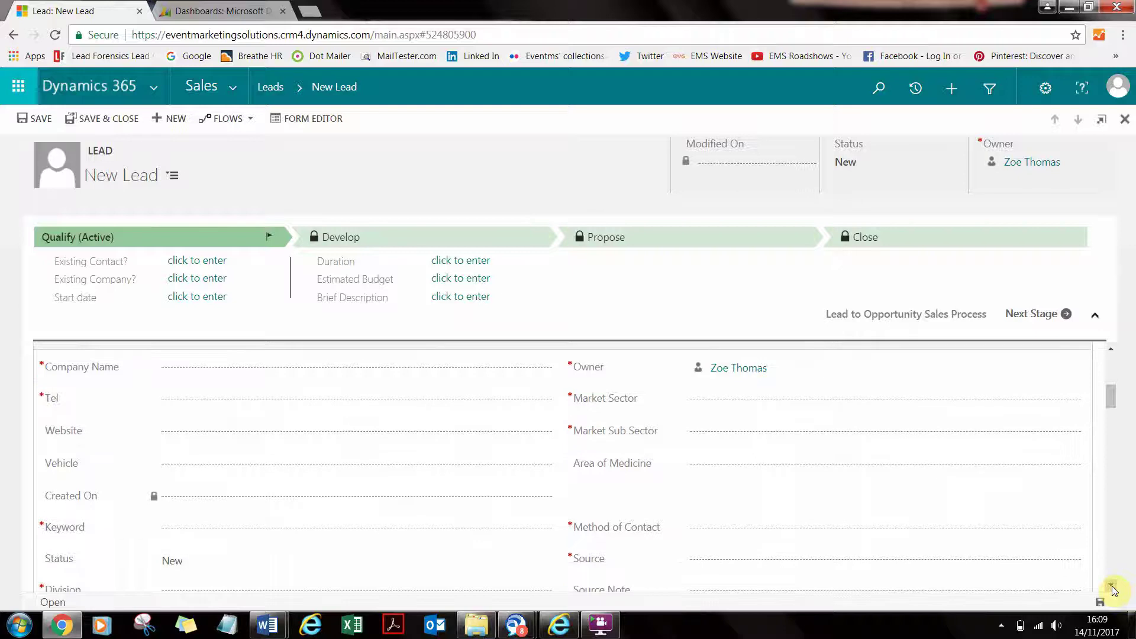
pyautogui.click(1113, 588)
pyautogui.click(1113, 588)
pyautogui.click(1113, 587)
pyautogui.click(1112, 587)
pyautogui.click(1113, 588)
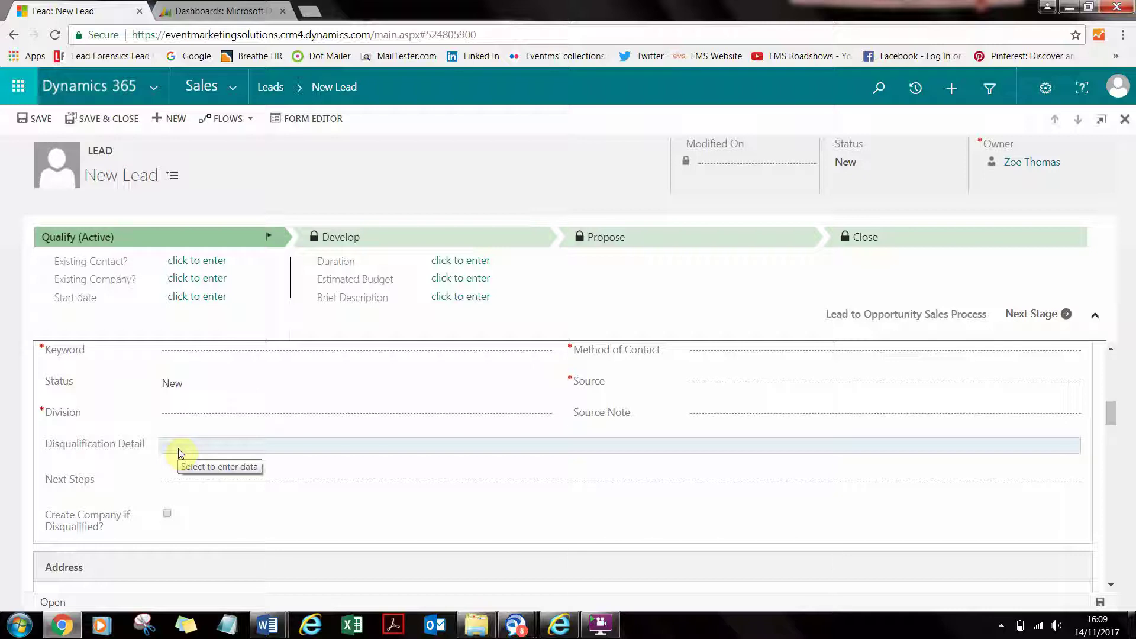
pyautogui.click(222, 487)
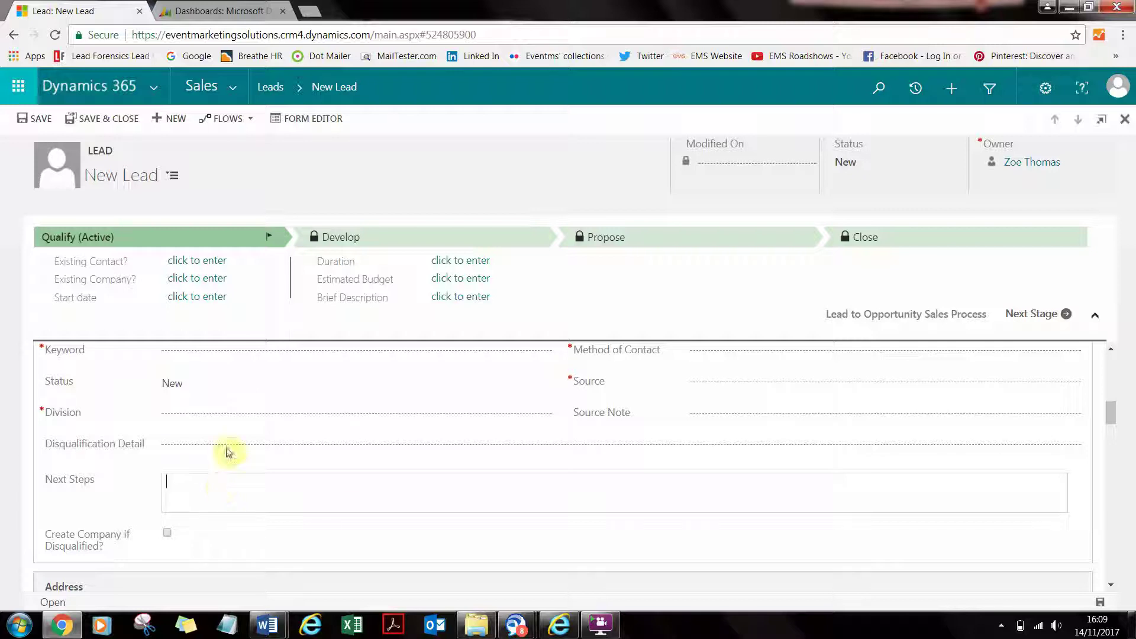
# Set the City in the lead's Address section to London
pyautogui.click(1112, 586)
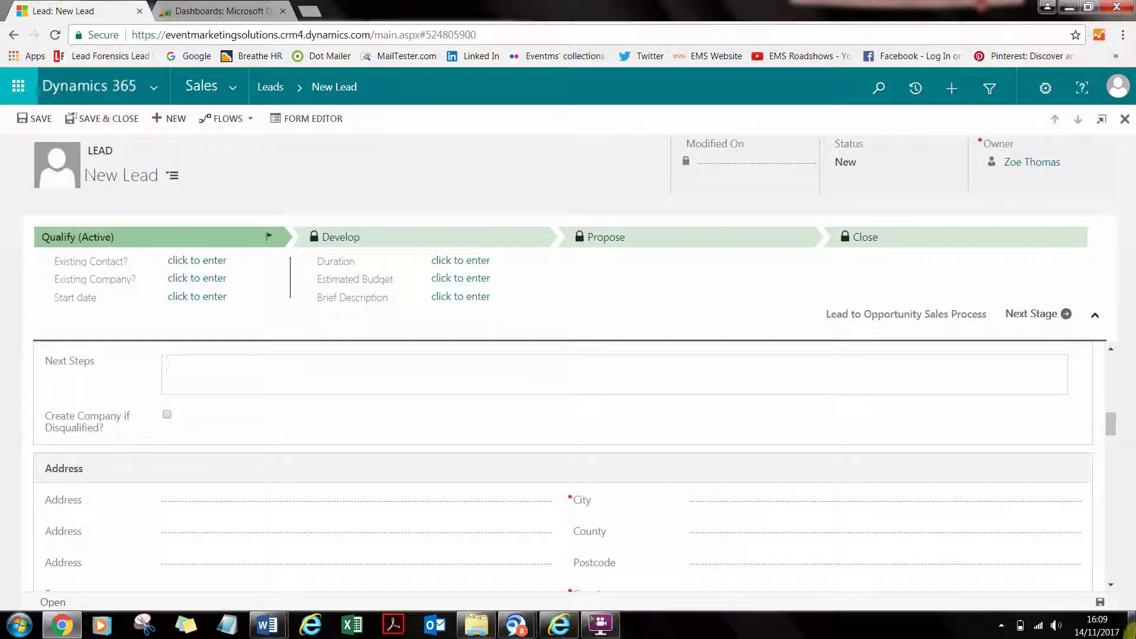
pyautogui.click(1111, 586)
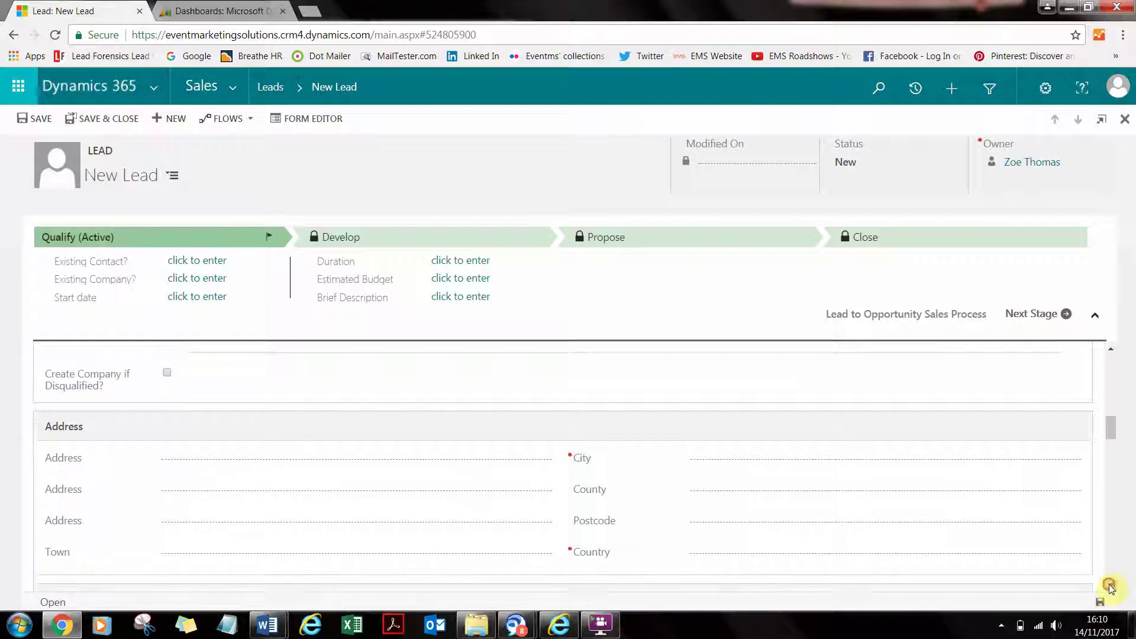
pyautogui.click(1110, 586)
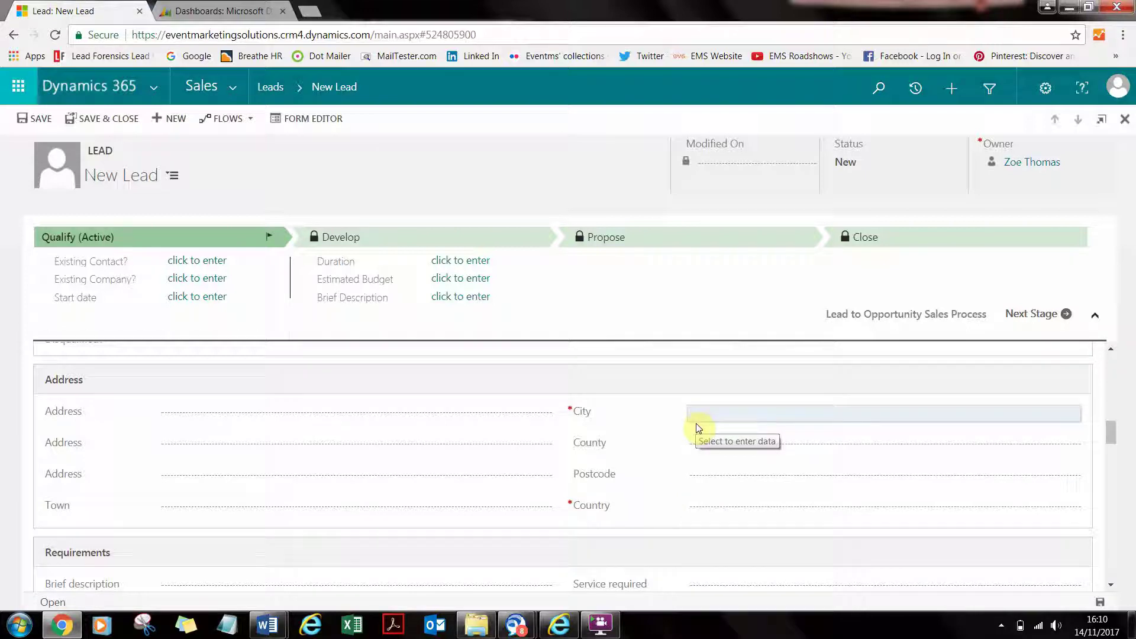
pyautogui.write('L')
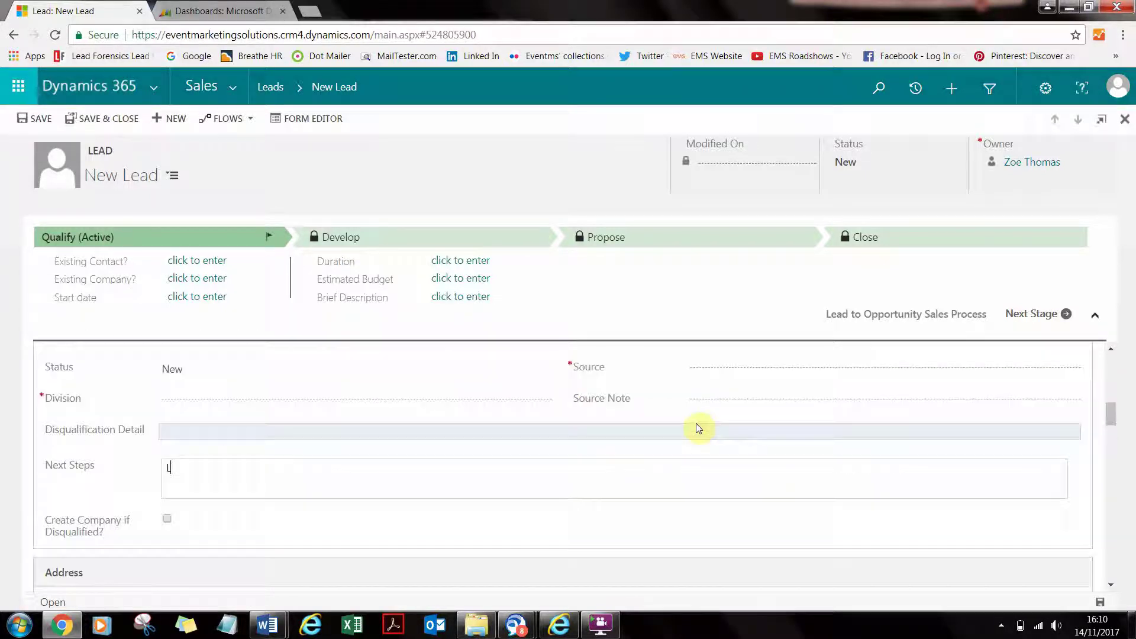
pyautogui.scroll(3, 686, 450)
pyautogui.scroll(-5, 674, 477)
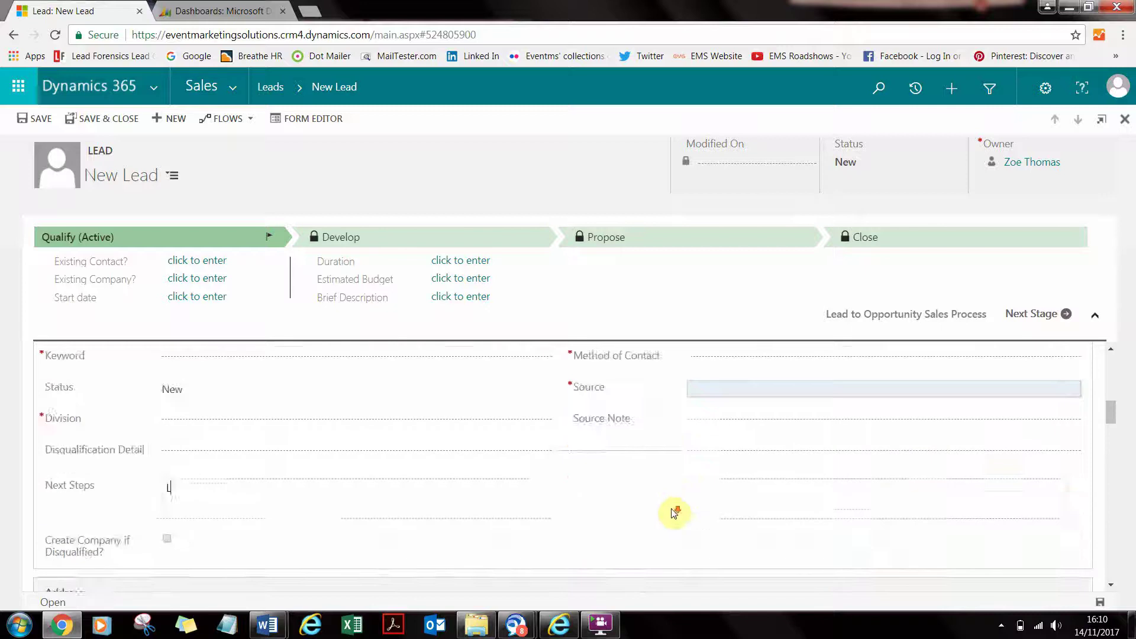
pyautogui.scroll(-1, 675, 512)
pyautogui.click(697, 386)
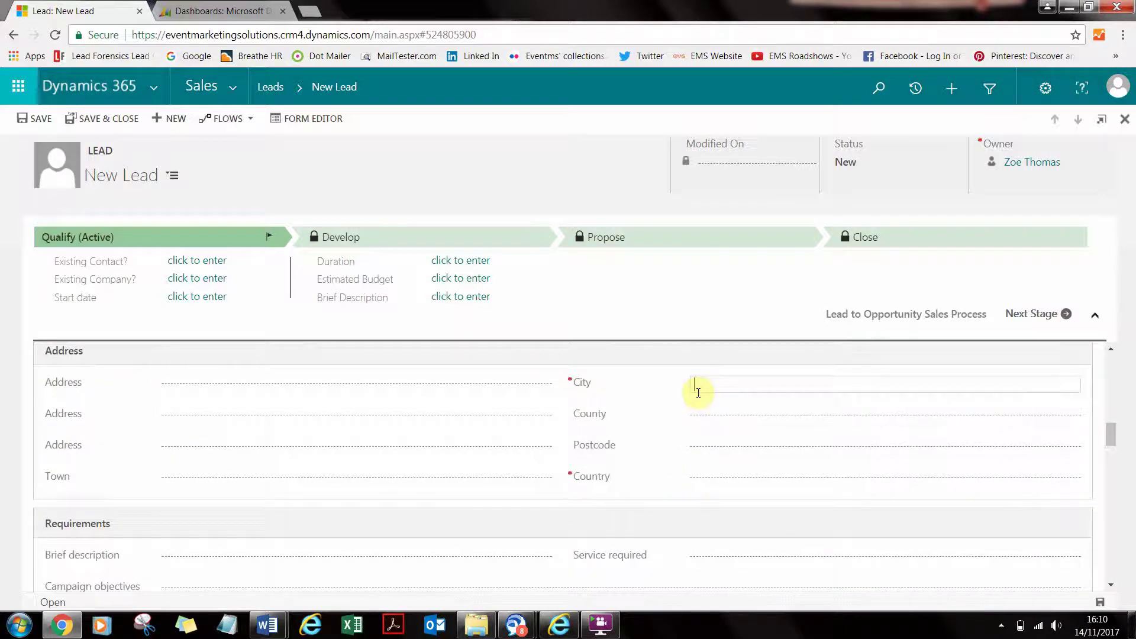
pyautogui.write('London')
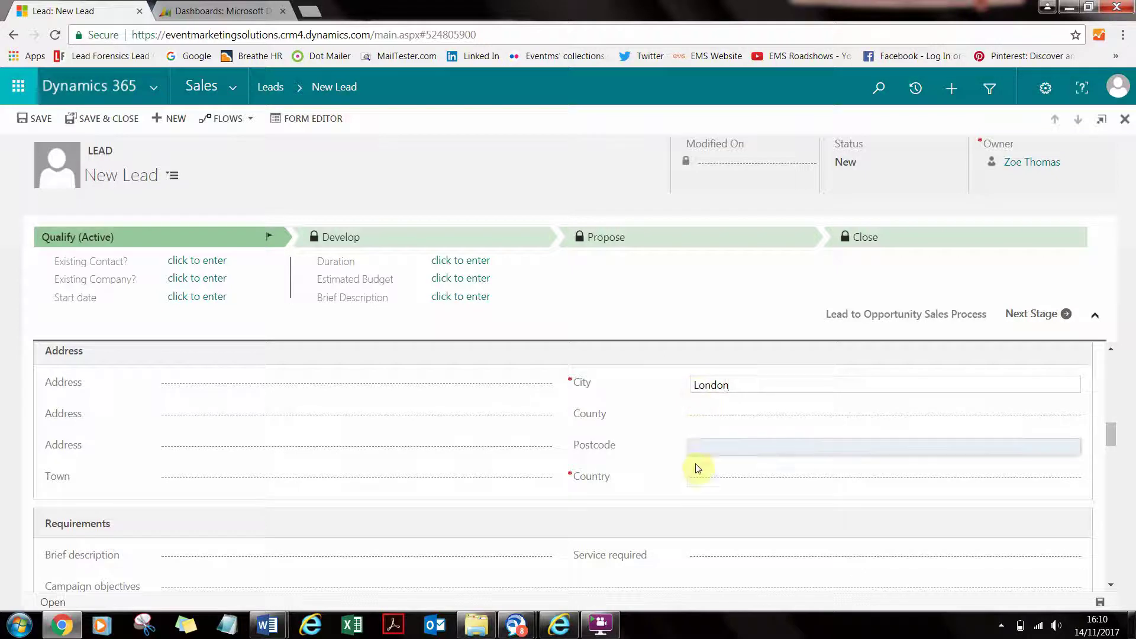
# Enter "10 weeks, UK, large truck" as the brief description in the lead's Requirements section
pyautogui.scroll(-1, 699, 467)
pyautogui.scroll(-1, 698, 467)
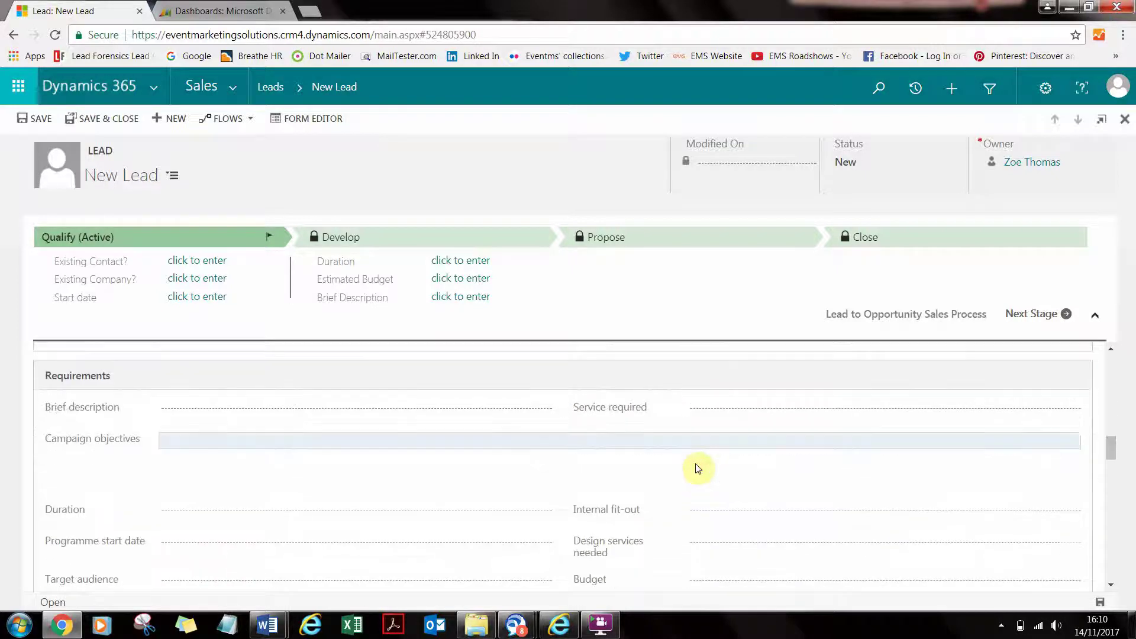
pyautogui.click(231, 409)
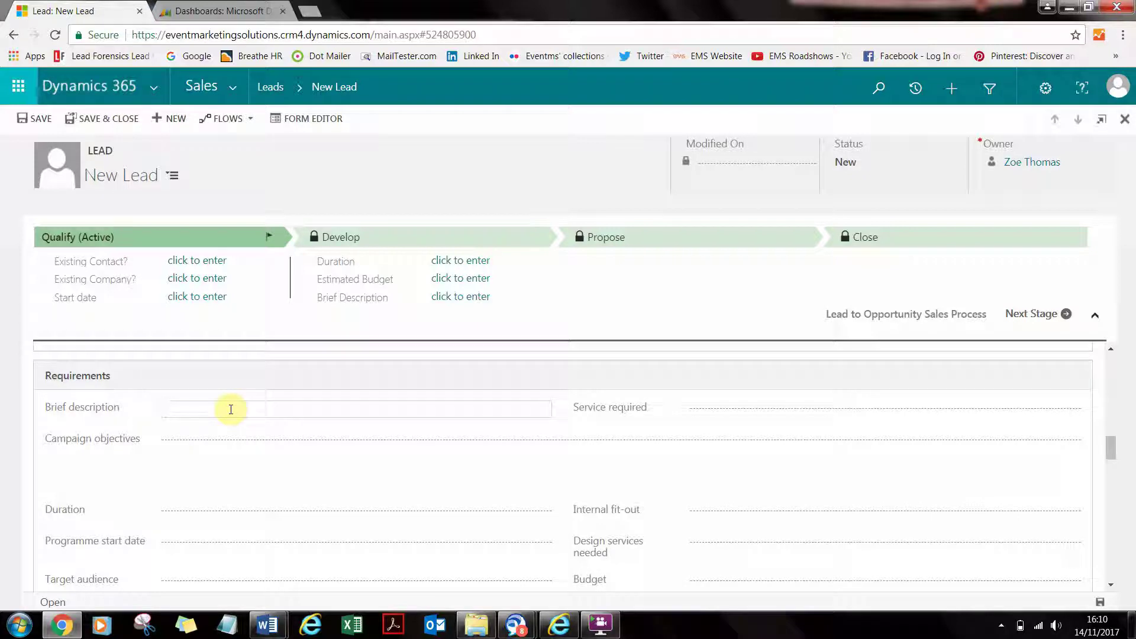
pyautogui.write('10 weeks, UK, large truck')
pyautogui.click(208, 460)
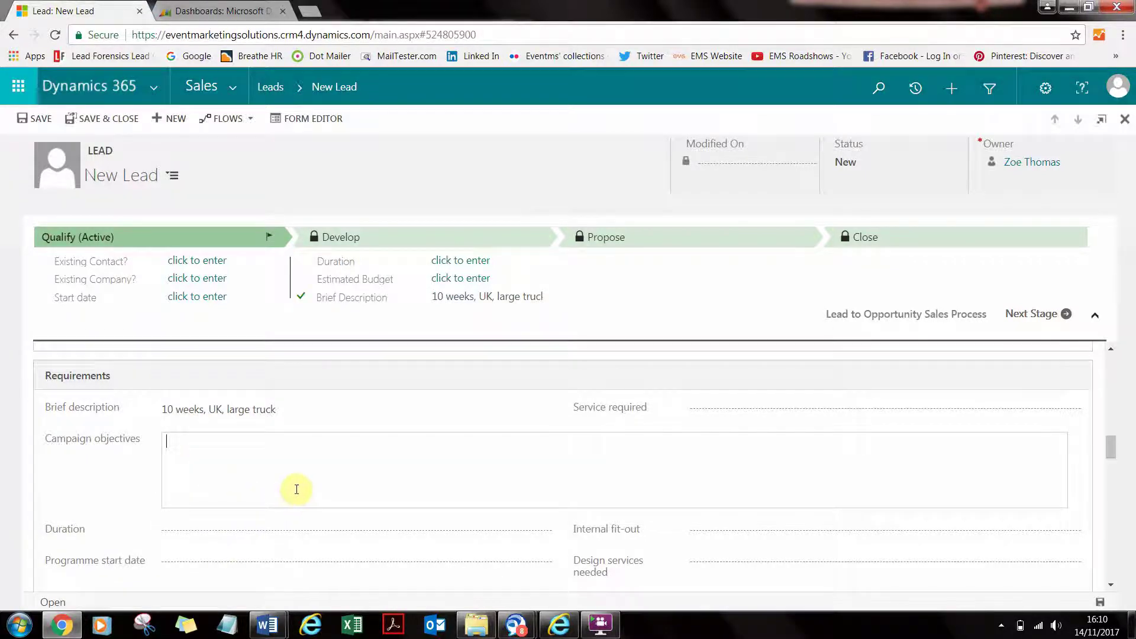
# Examine the remaining requirements fields, the Activities section and the LinkedIn lead info, and return to the Summary section's contacts
pyautogui.scroll(-3, 302, 489)
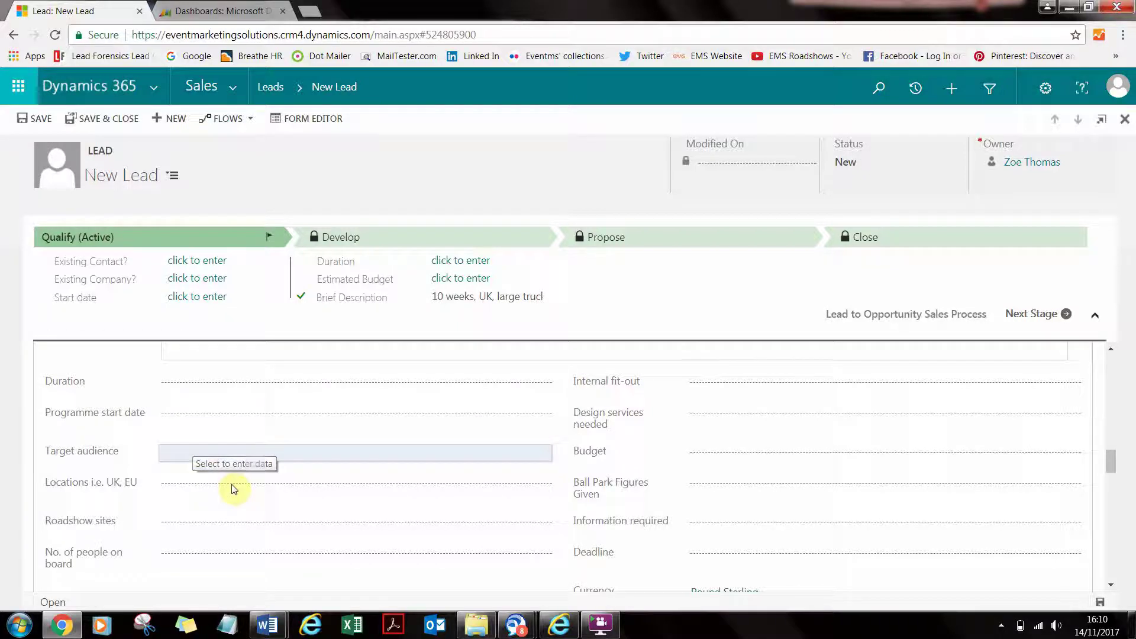
pyautogui.scroll(-1, 231, 489)
pyautogui.scroll(-1, 233, 488)
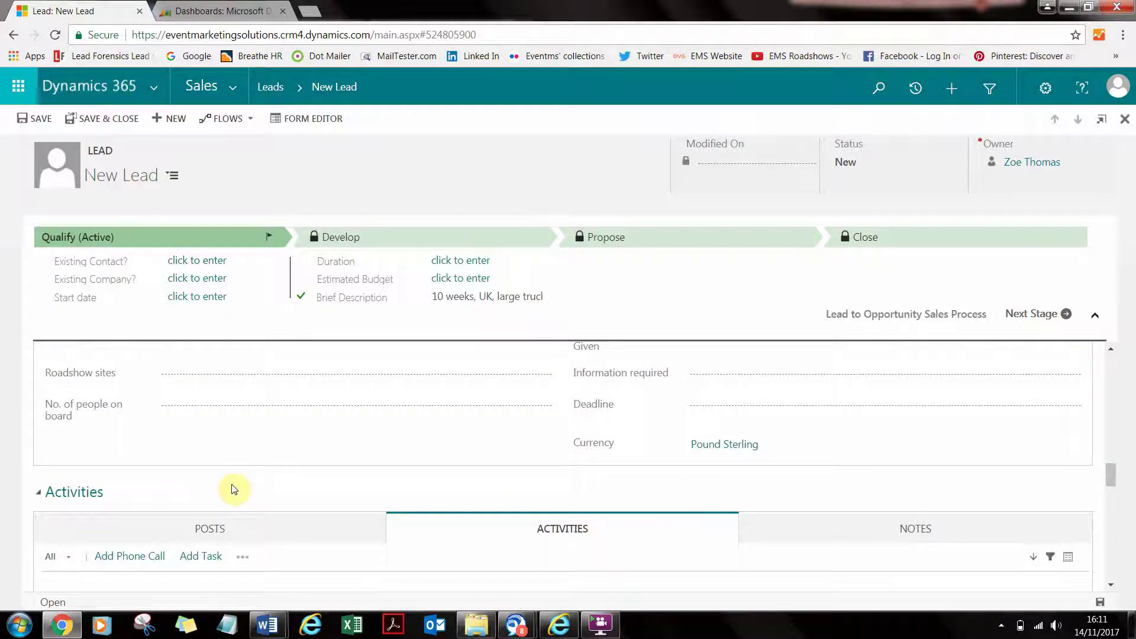
pyautogui.scroll(-2, 234, 489)
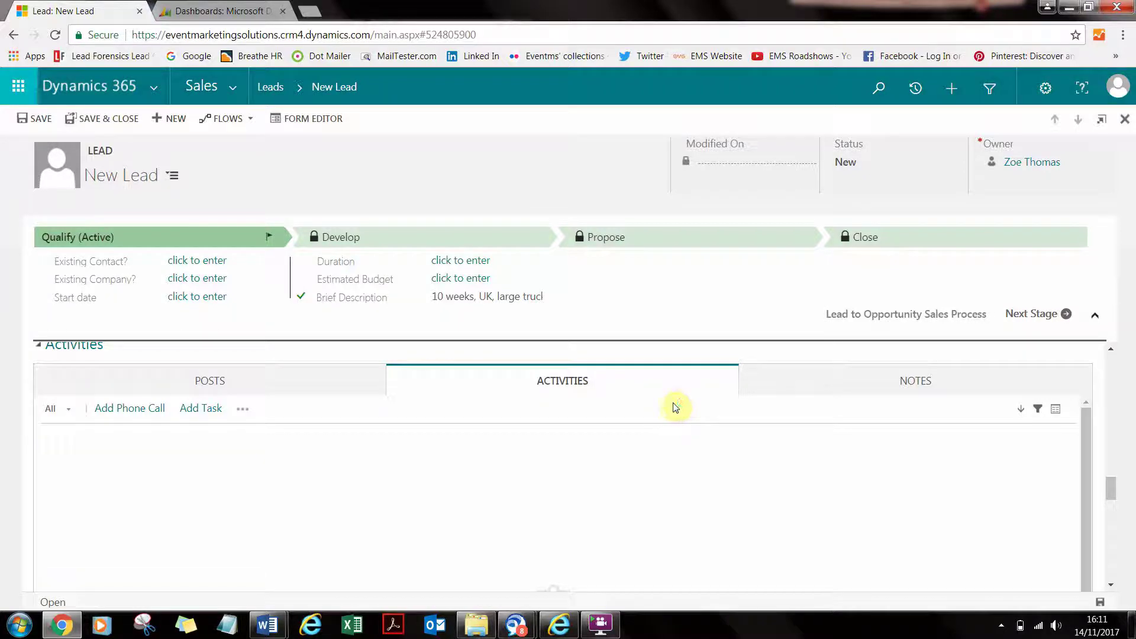
pyautogui.scroll(-3, 682, 502)
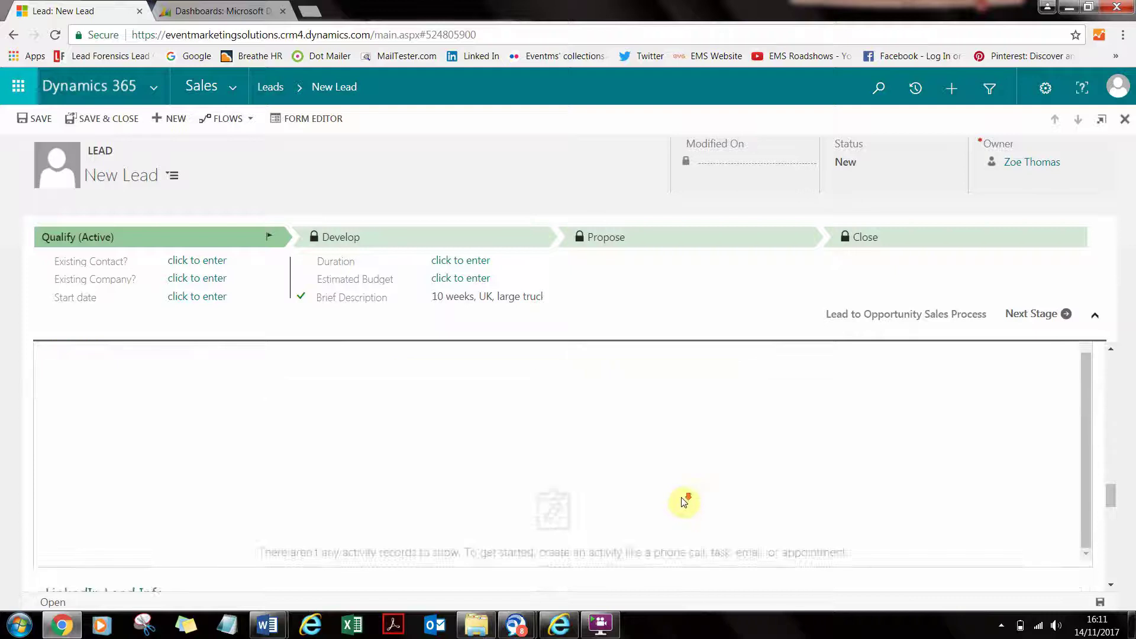
pyautogui.scroll(3, 682, 477)
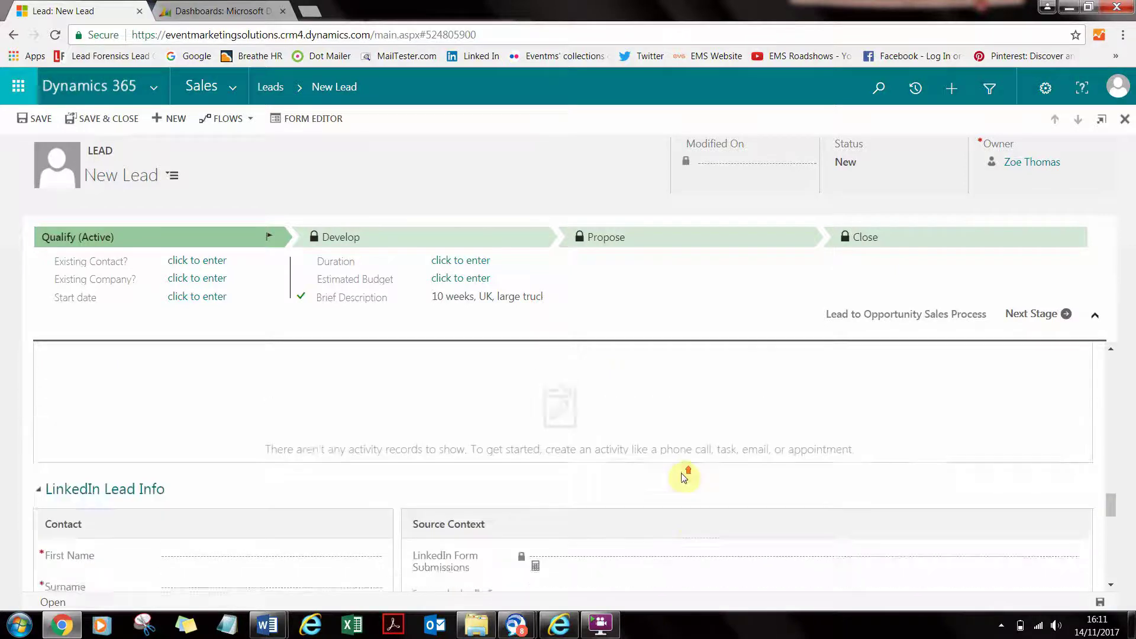
pyautogui.scroll(3, 685, 478)
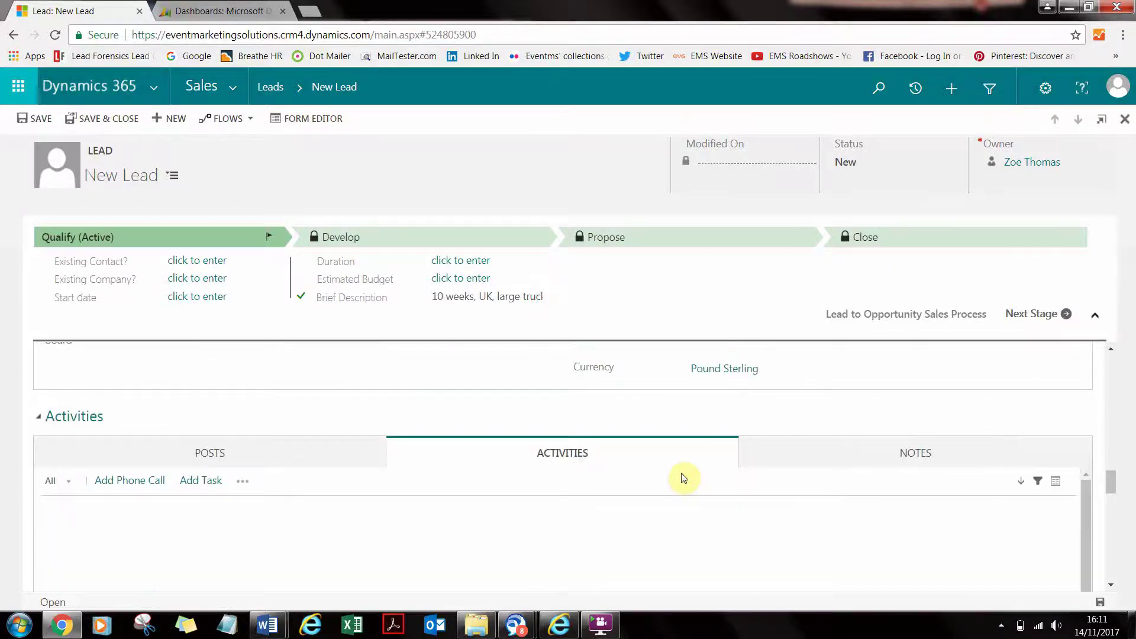
pyautogui.scroll(5, 684, 478)
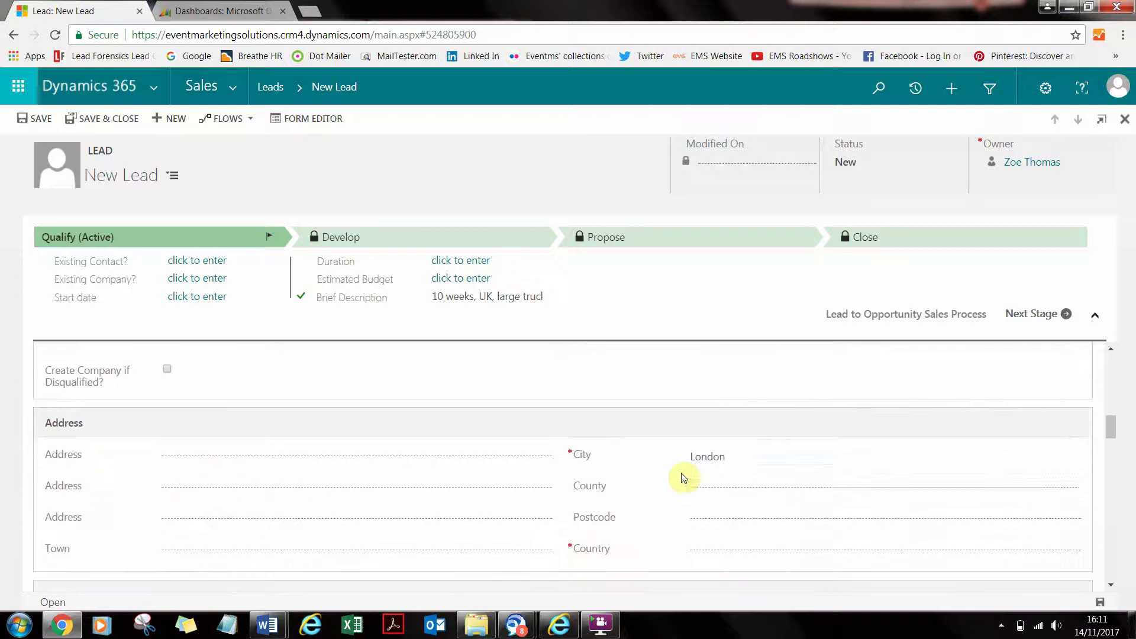
pyautogui.scroll(5, 684, 478)
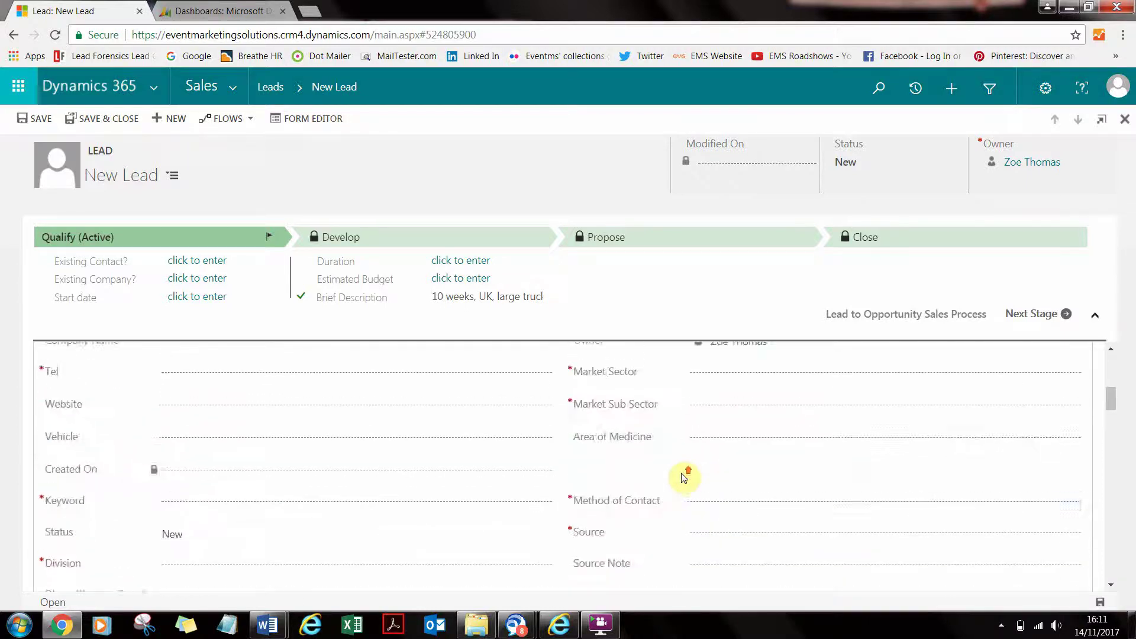
pyautogui.scroll(1, 684, 478)
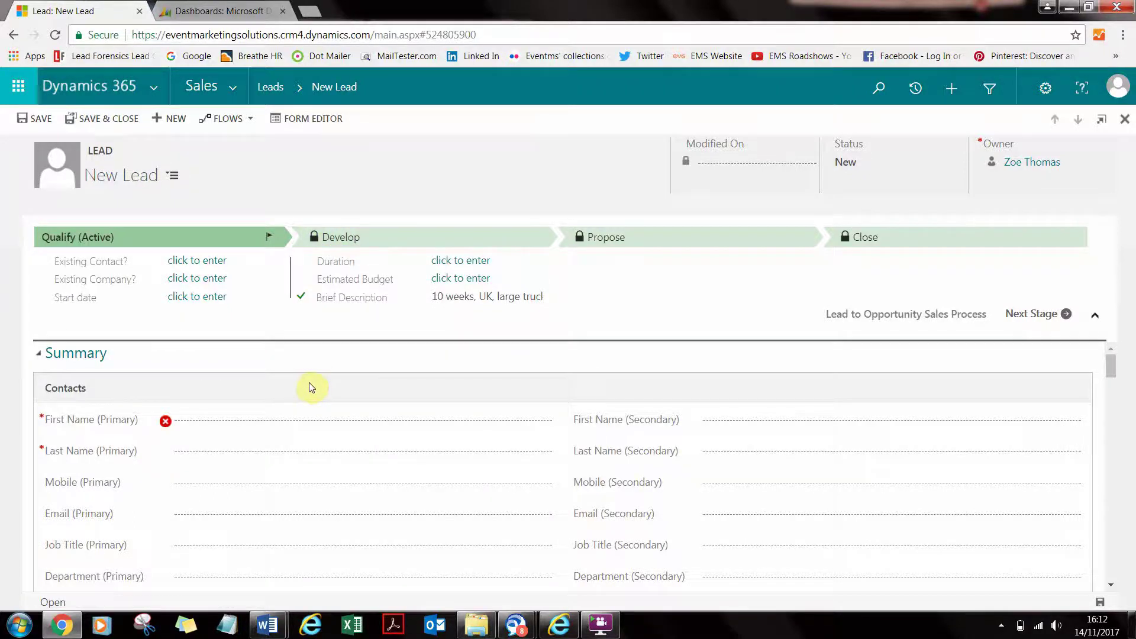
# Try to enter the primary contact's first name
pyautogui.write('S')
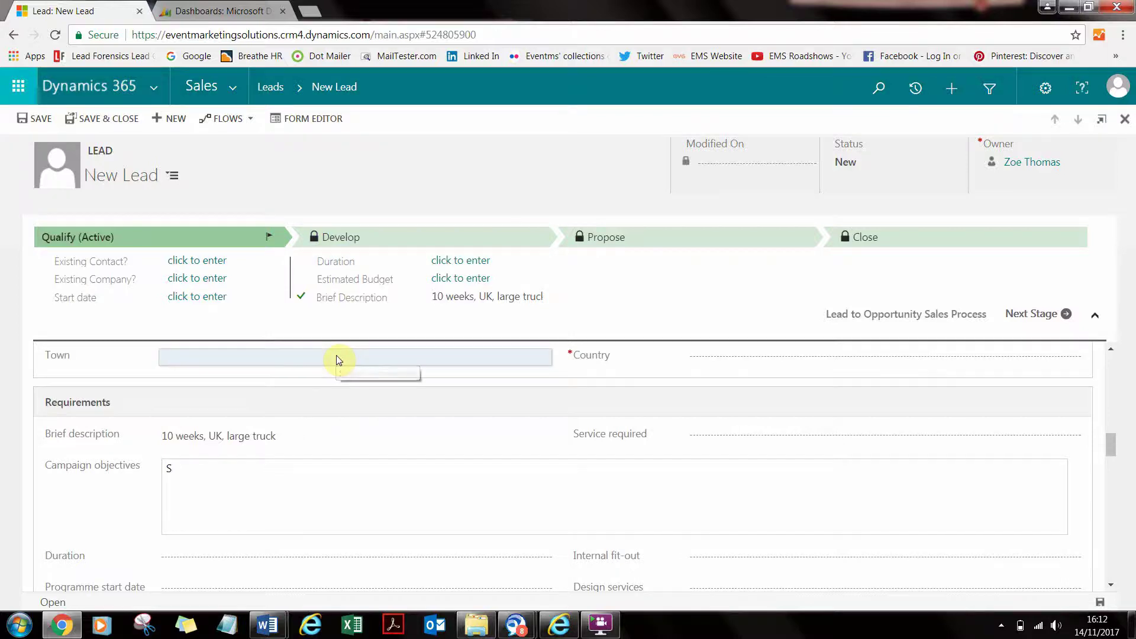